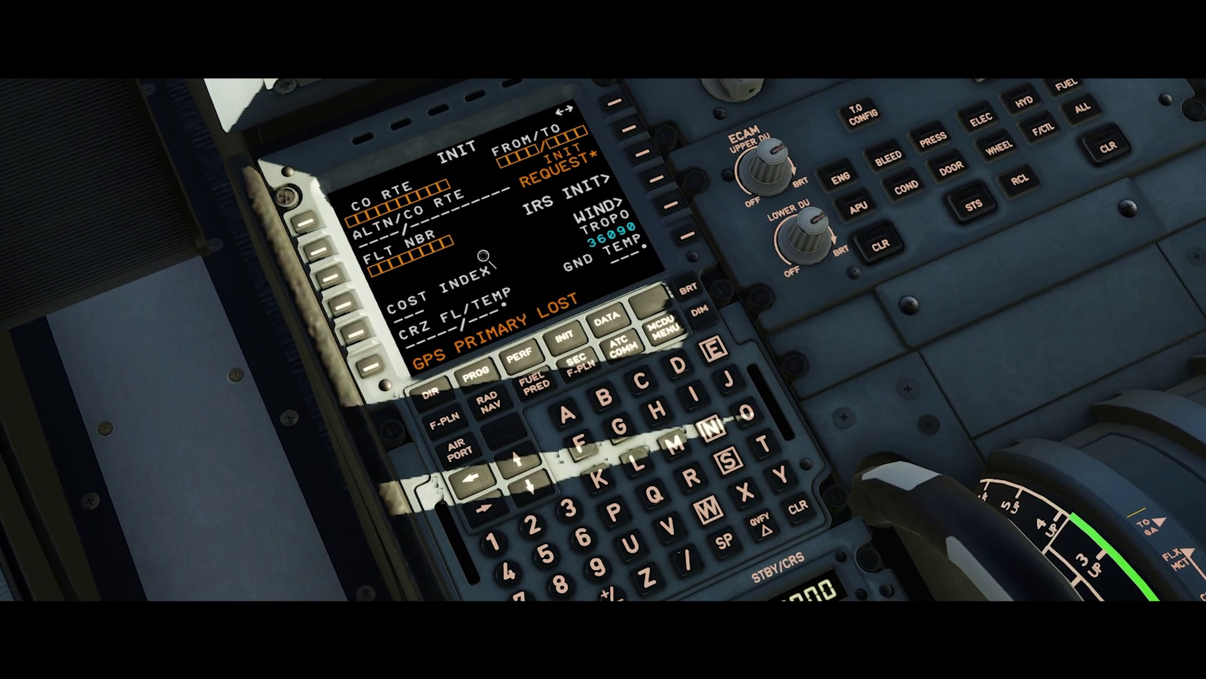
Enter flight number EZY31UL in the floating MCDU scratchpad and show the F-PLN page.
left_click(484, 259)
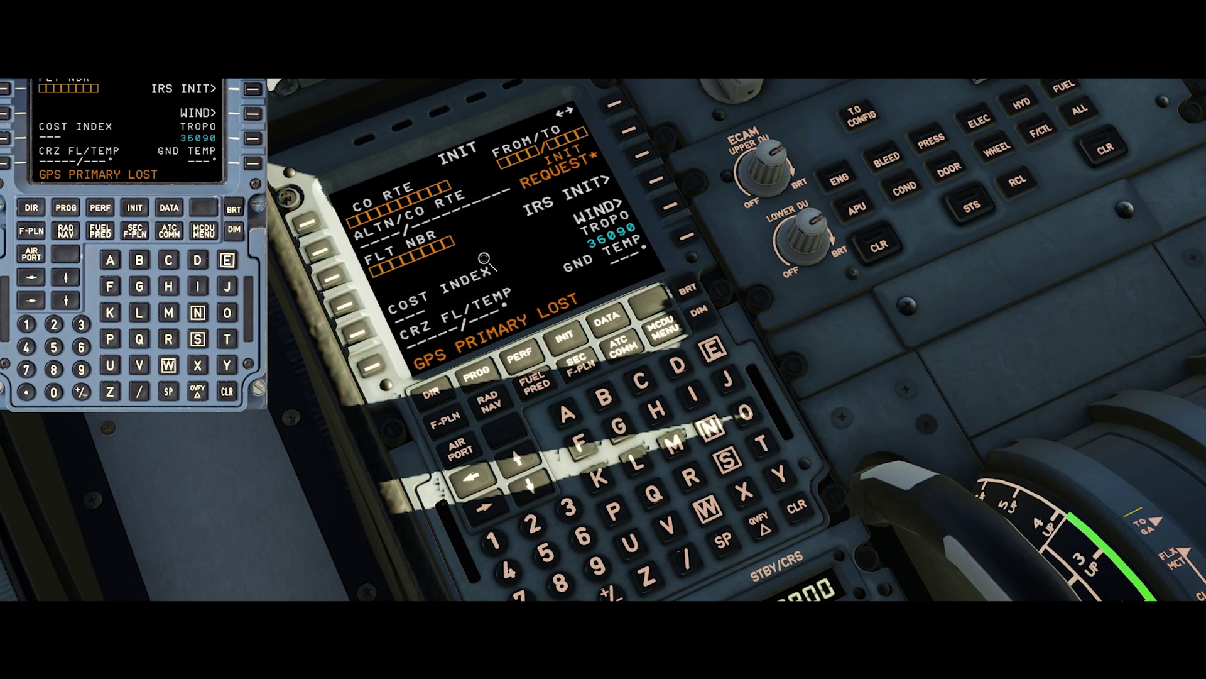
type("E")
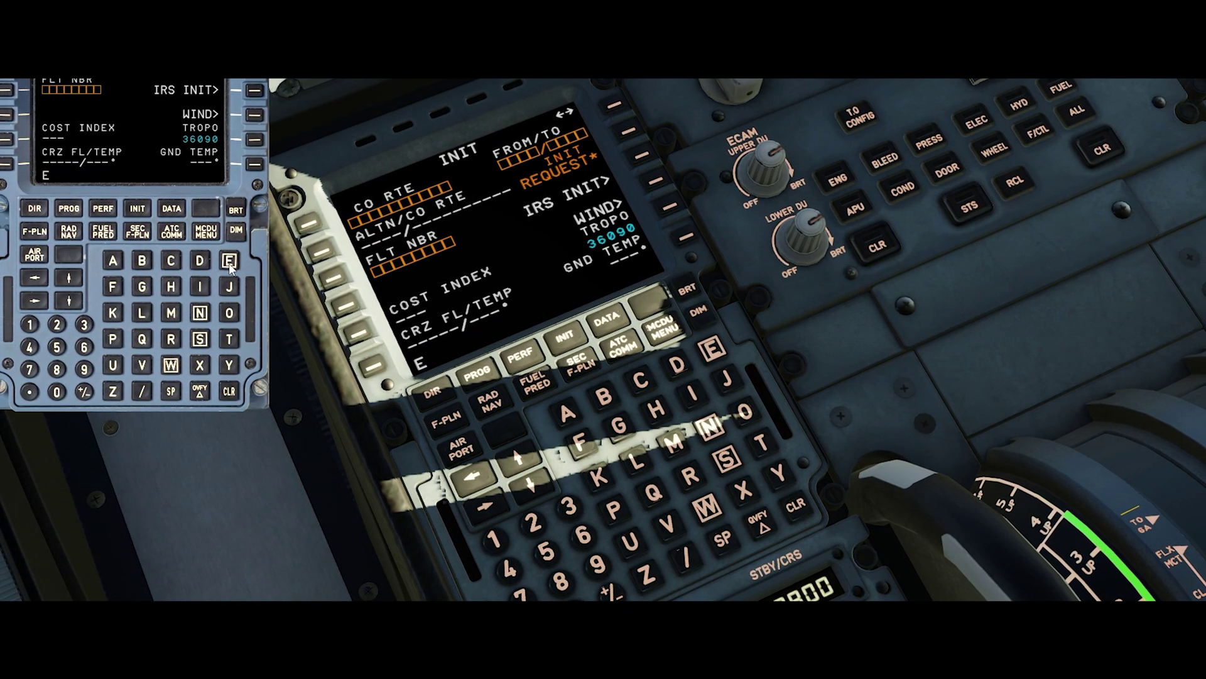
type("ZY31UL")
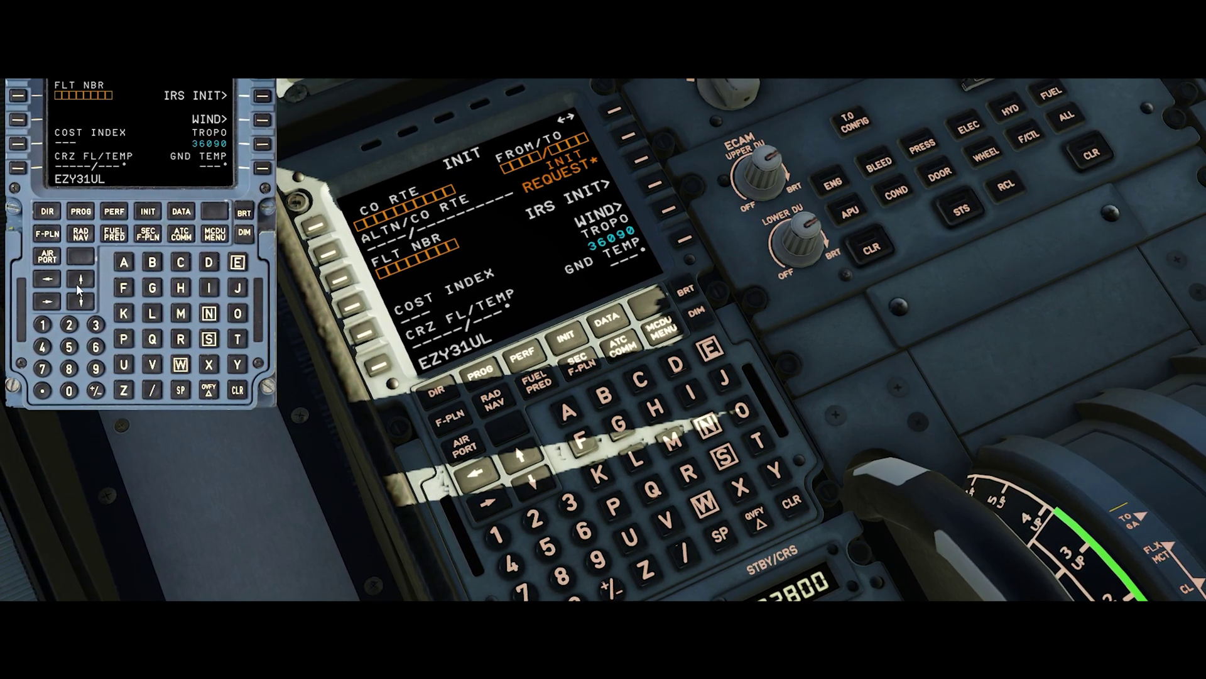
left_click(47, 233)
left_click(237, 390)
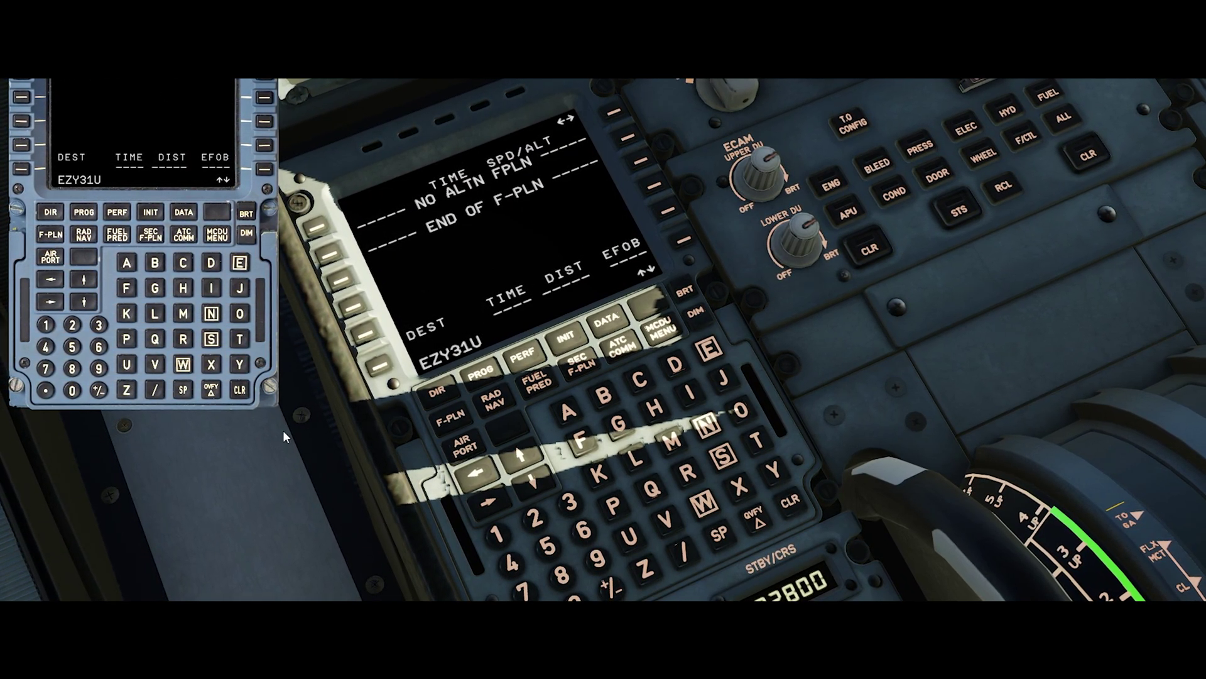
Clear the scratchpad and GPS PRIMARY LOST message, then close the floating MCDU.
left_click(237, 392)
left_click(237, 392)
left_click(237, 392)
left_click(237, 392)
left_click(237, 392)
left_click(237, 392)
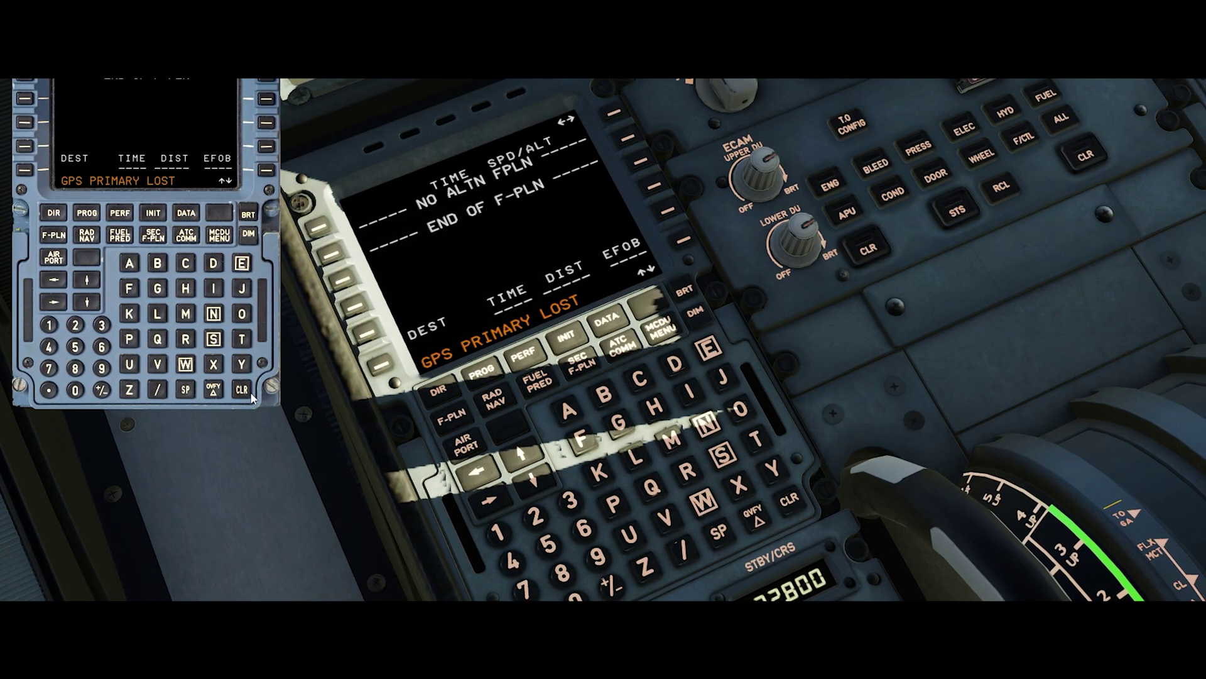
left_click(244, 391)
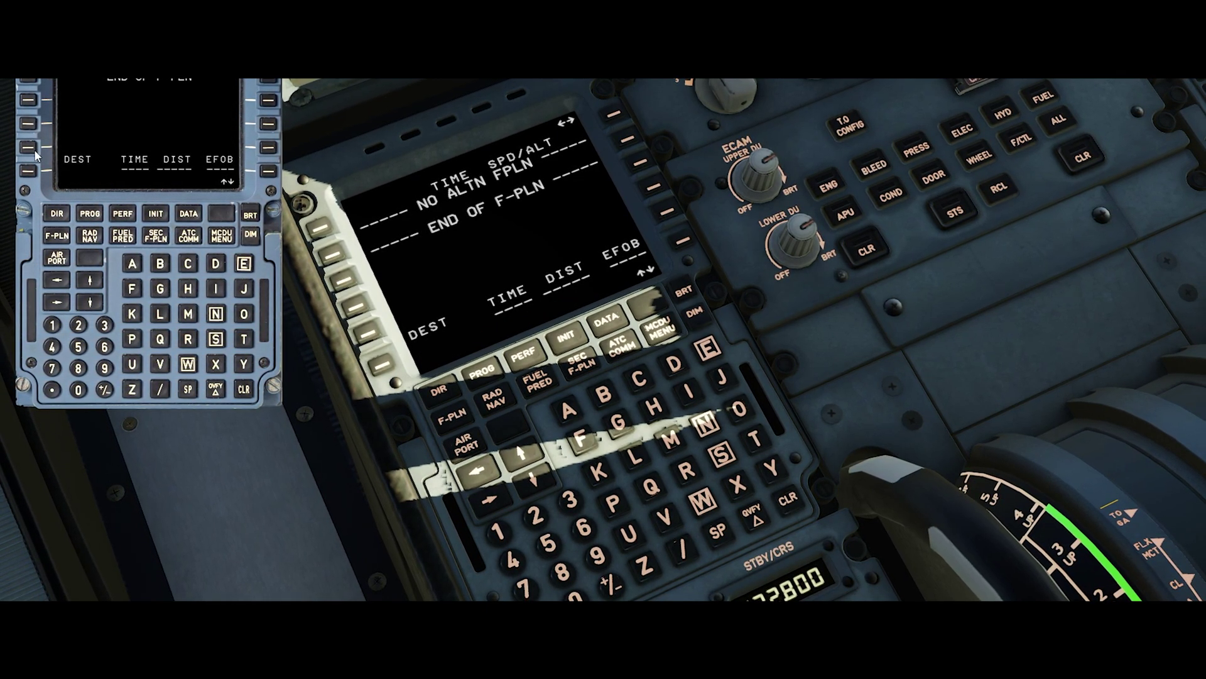
left_click(275, 85)
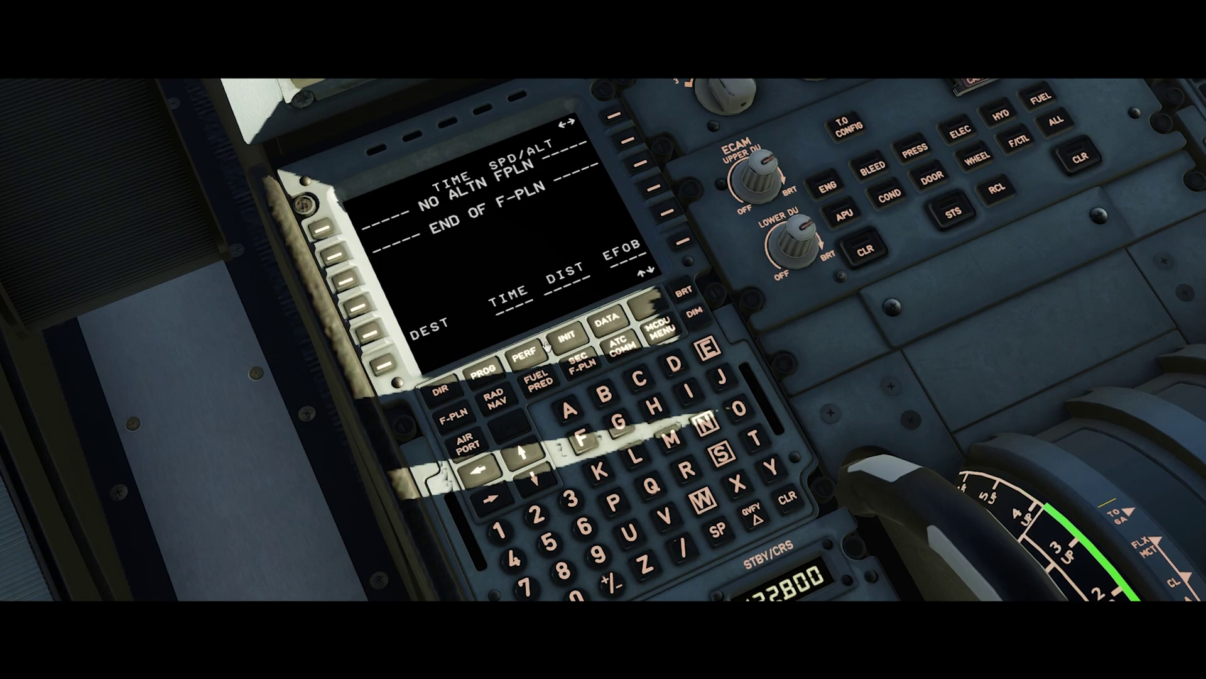
Show the INIT page, reopen the floating MCDU and enter MCDU MENU > ATSU.
left_click(564, 339)
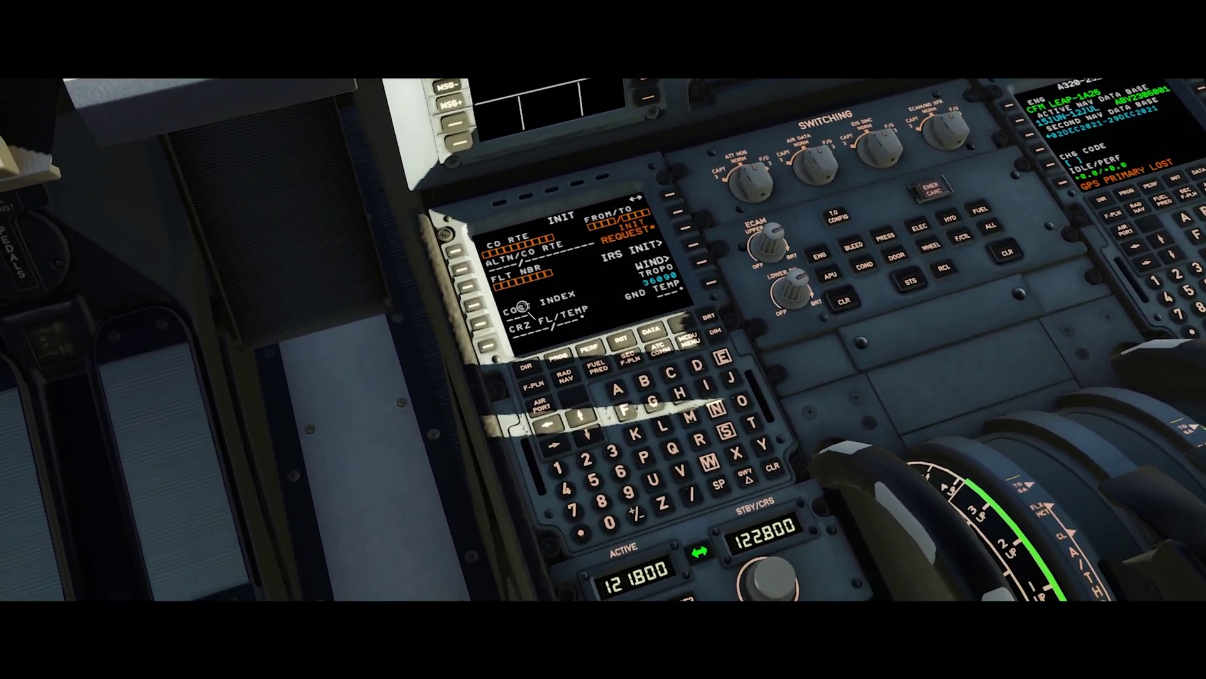
left_click(528, 299, "alt")
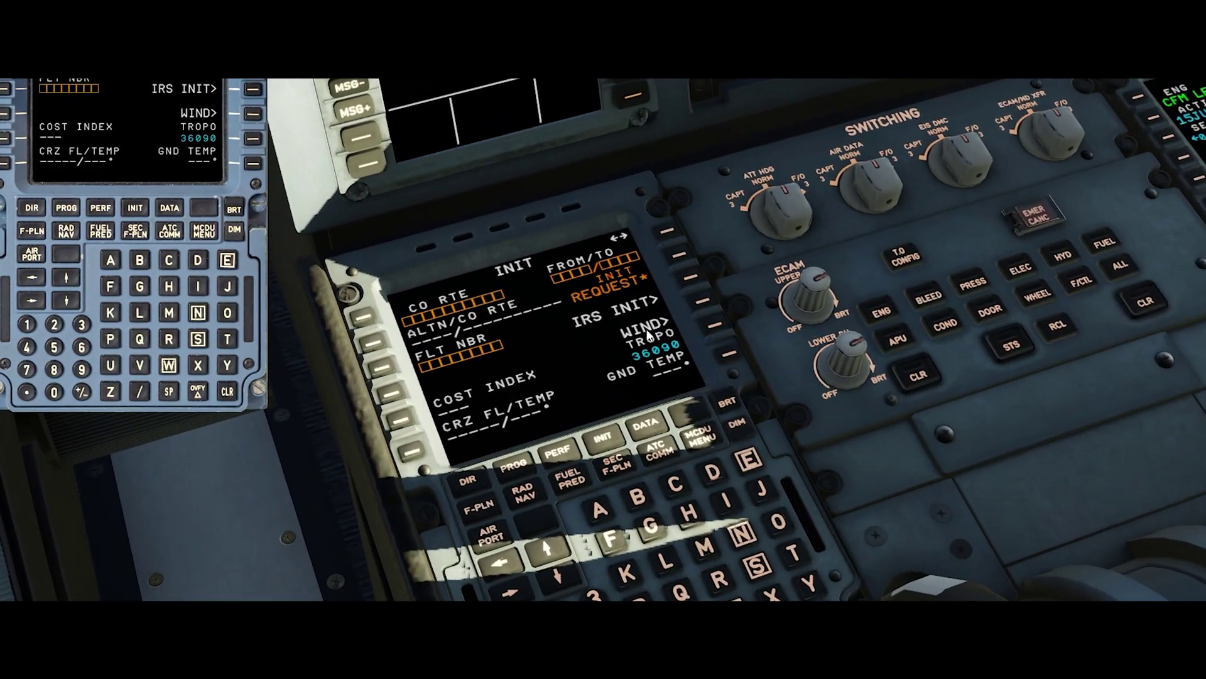
left_click(699, 435)
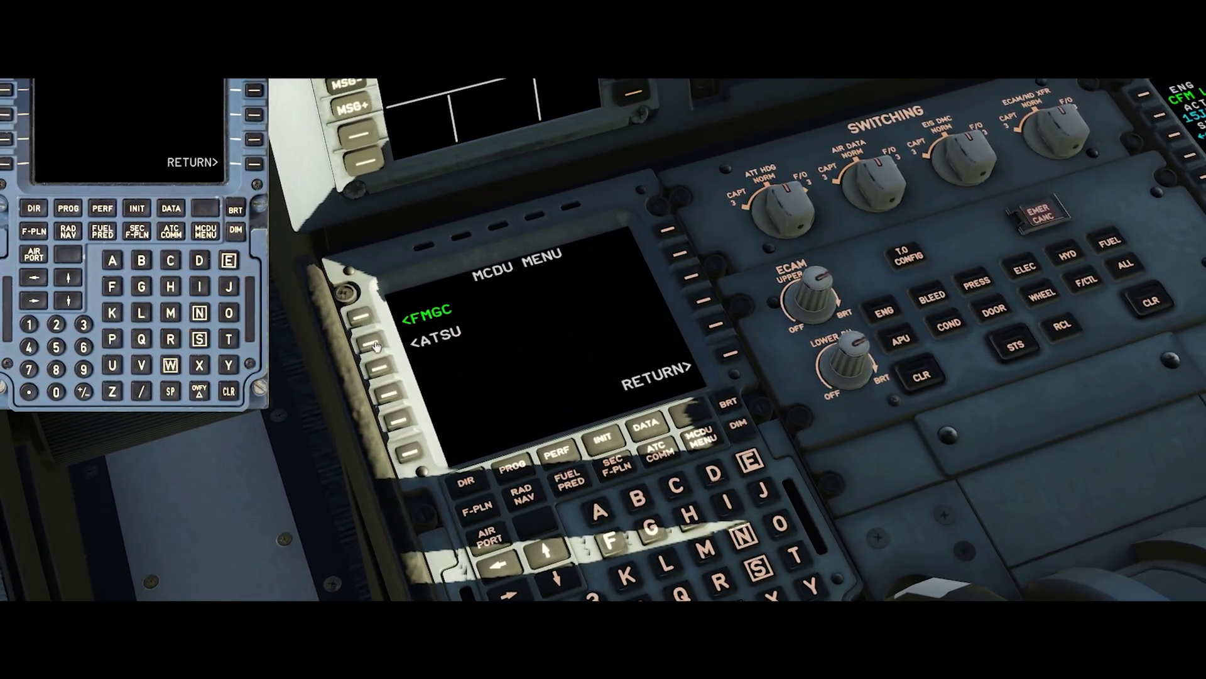
left_click(370, 342)
Browse both AOC preflight menu pages, then return the MCDU via F-PLN to INIT.
left_click(681, 230)
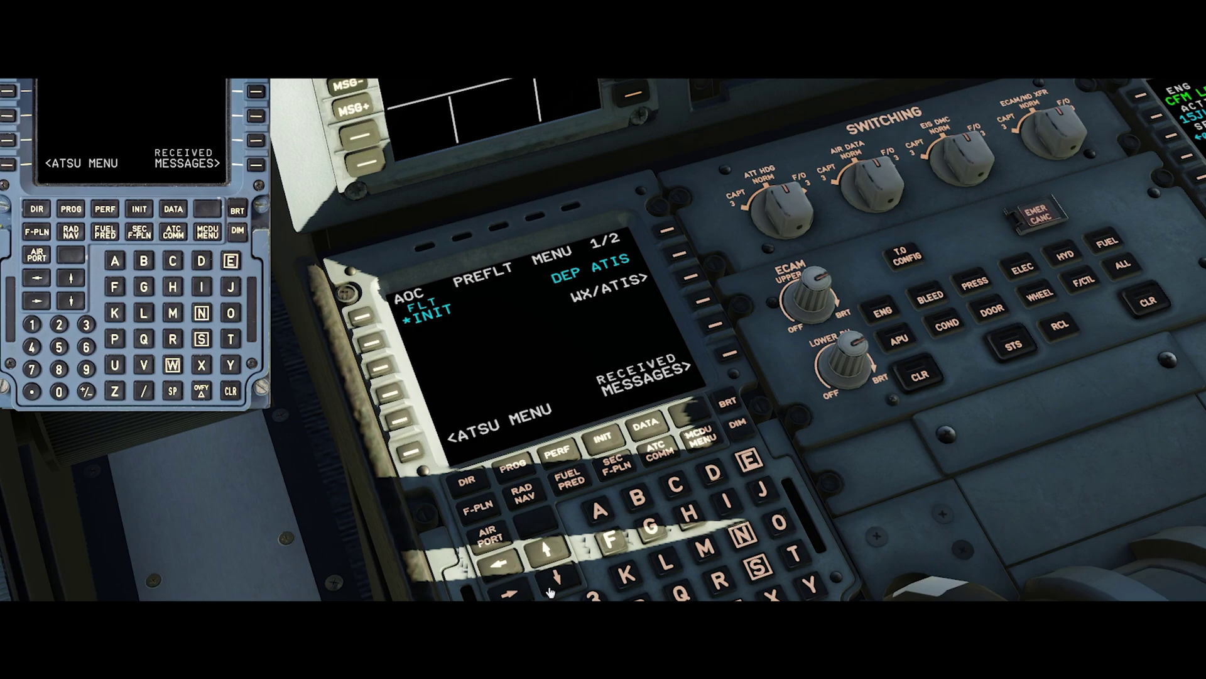
key("Right")
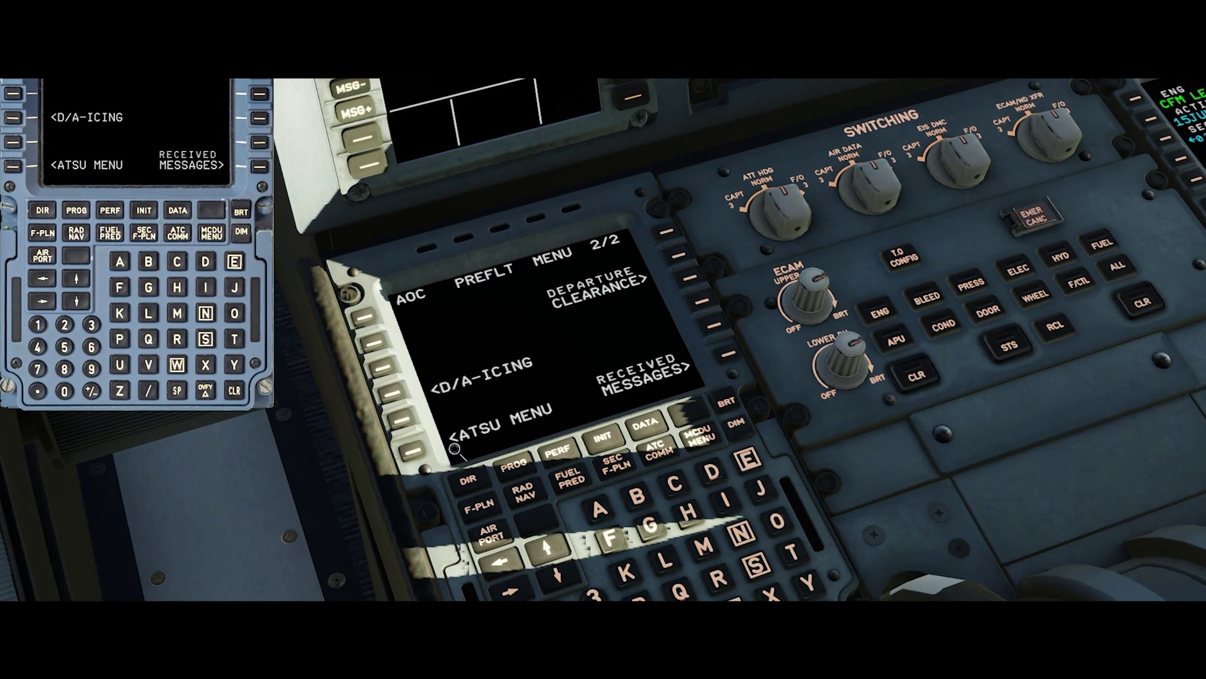
left_click(490, 507)
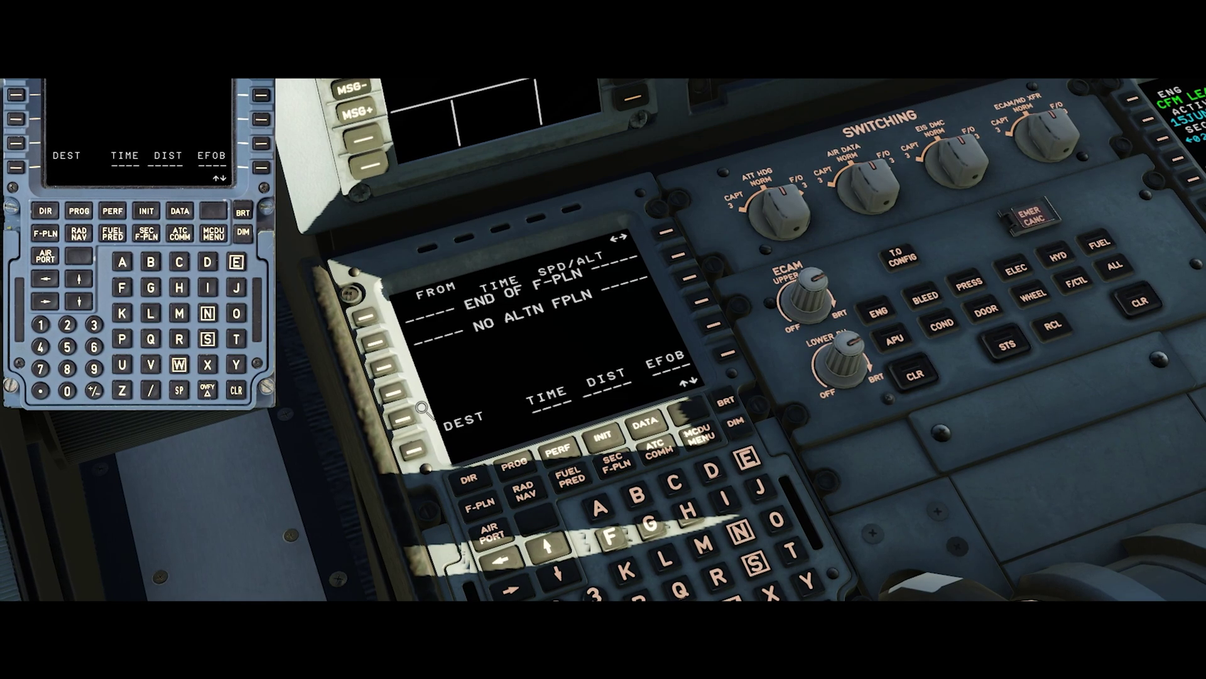
left_click(589, 446)
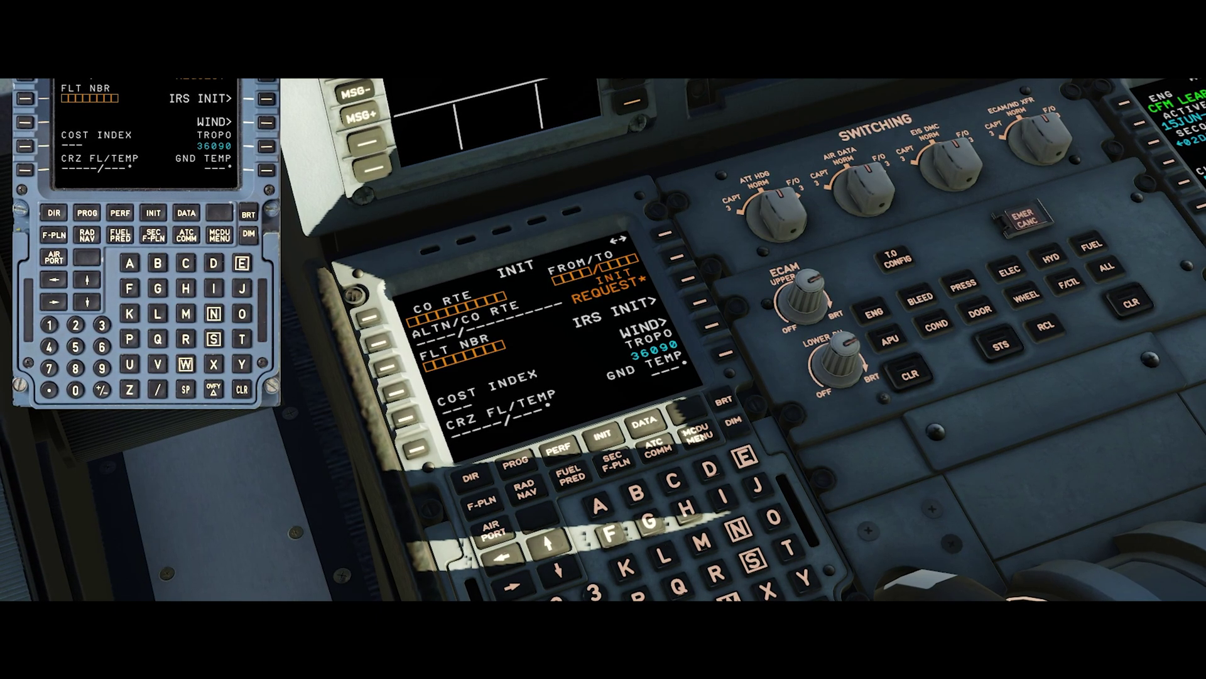
Open the ISCS screen from the Plugins > ToLiss menu.
left_click(165, 75)
mouse_move(201, 87)
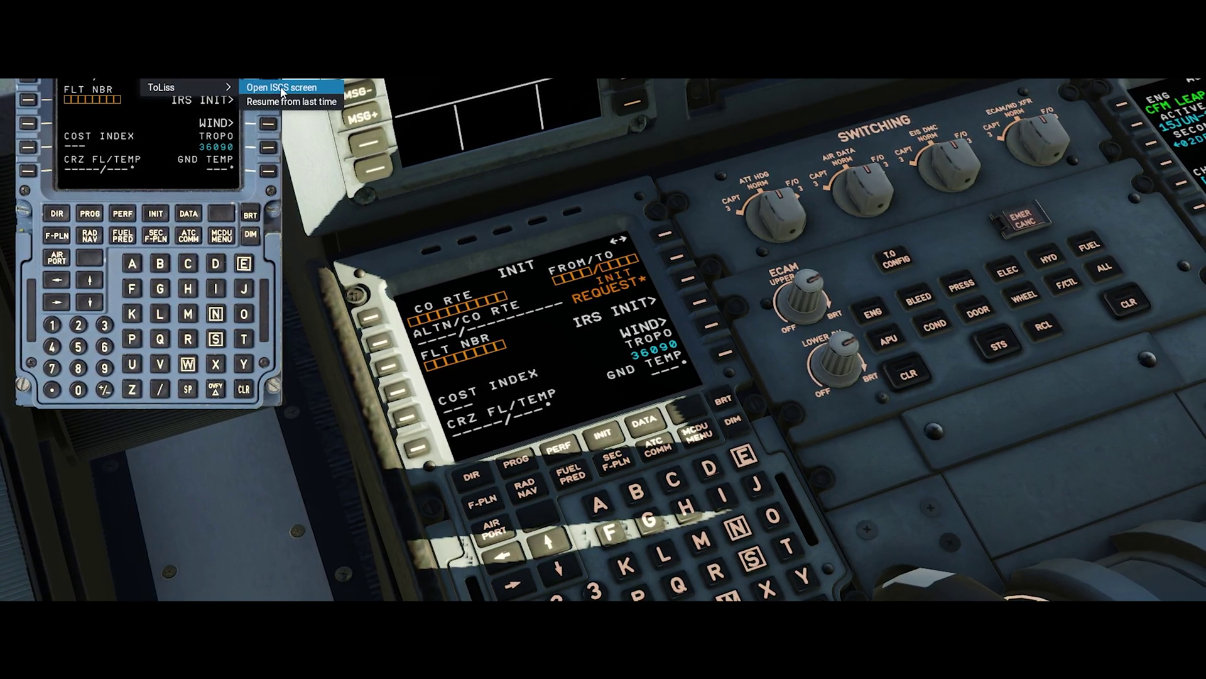
left_click(289, 89)
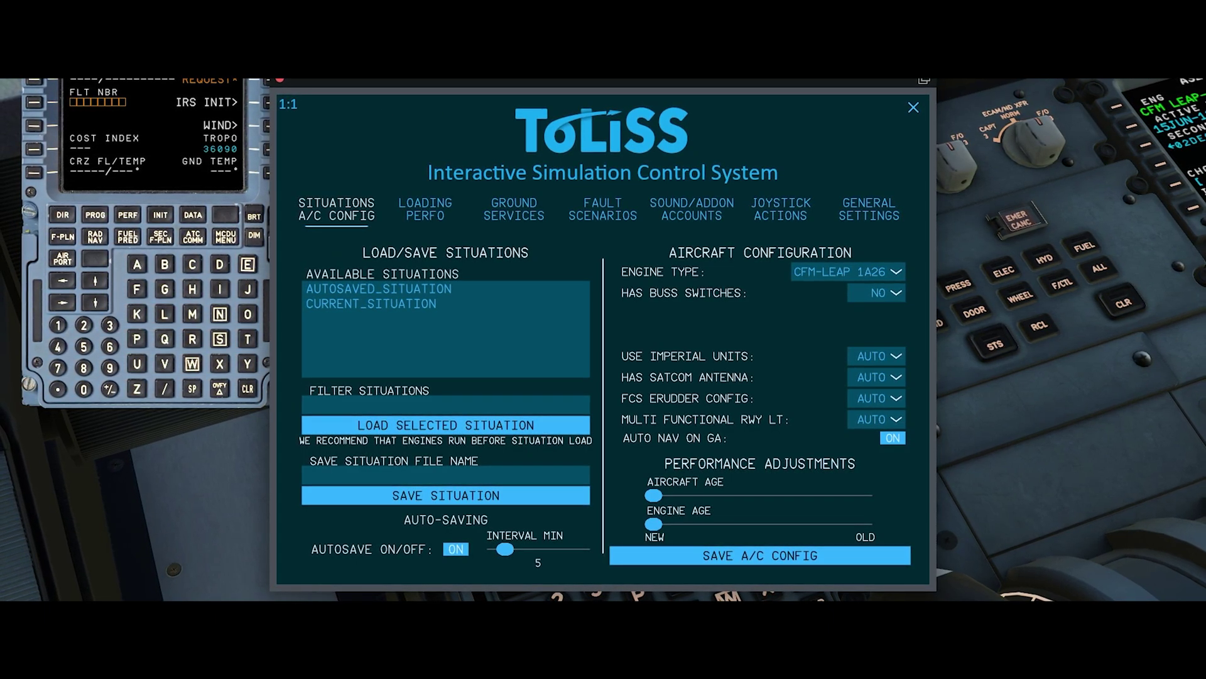
left_click(165, 69)
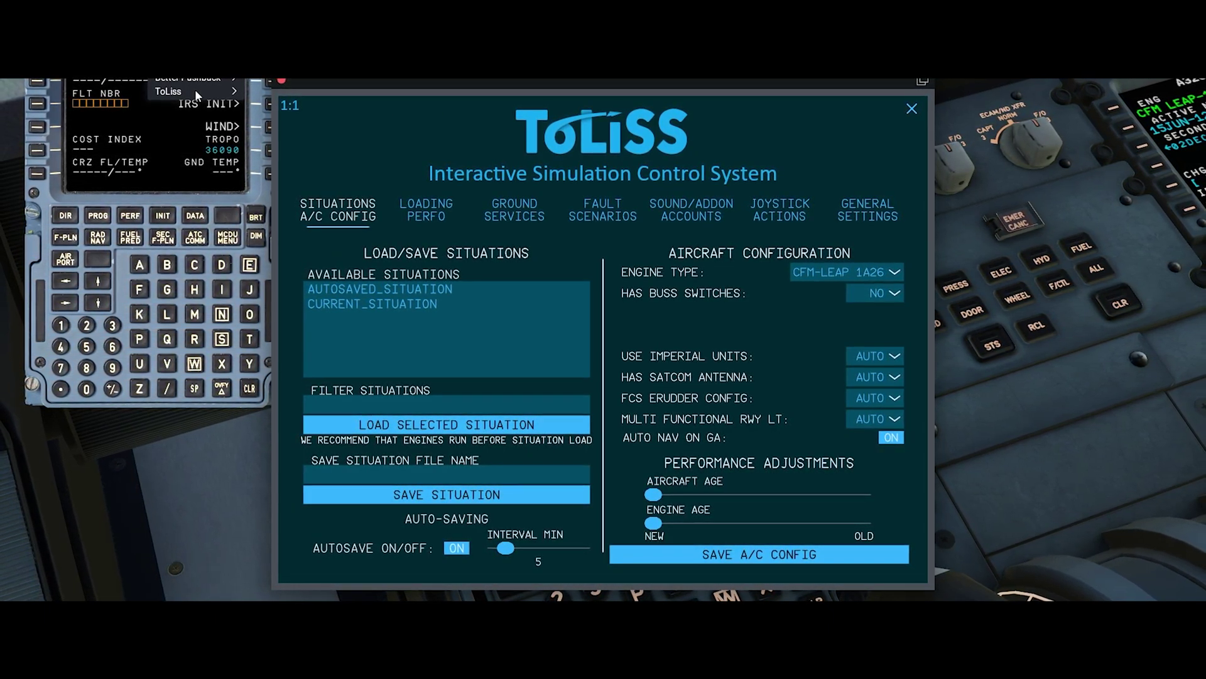
mouse_move(195, 89)
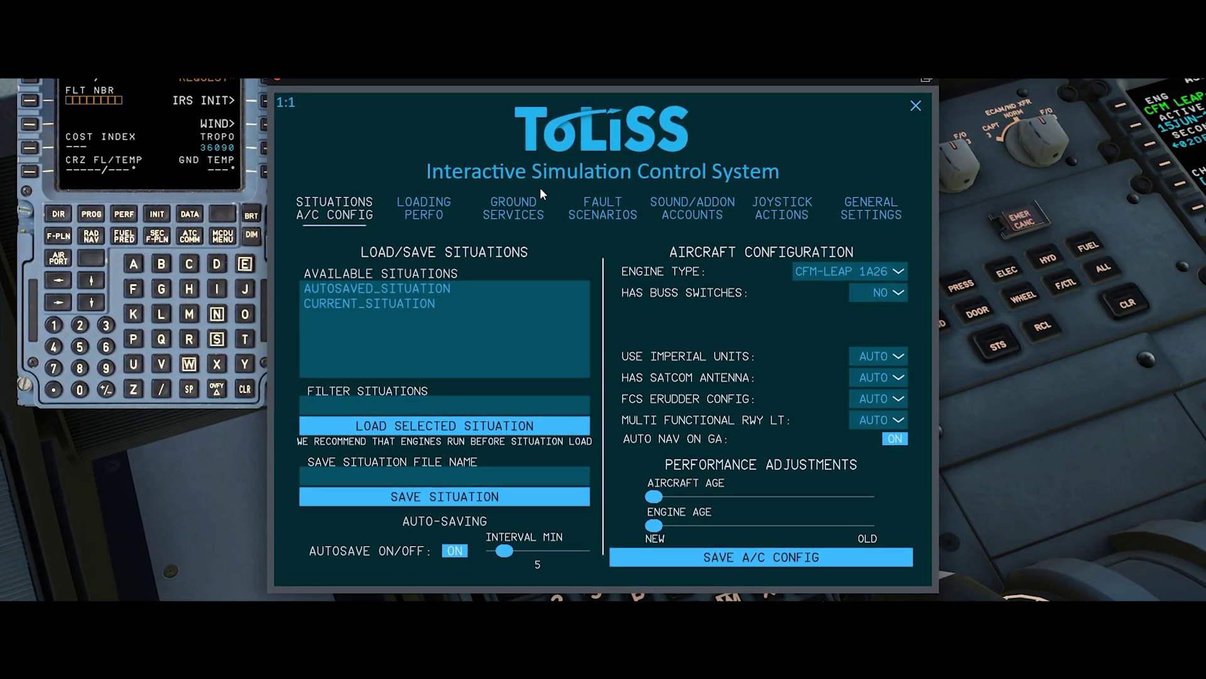
In the ISCS, view Joystick/Actions and General Settings, then the Sound/Addon Accounts tab.
left_click(840, 201)
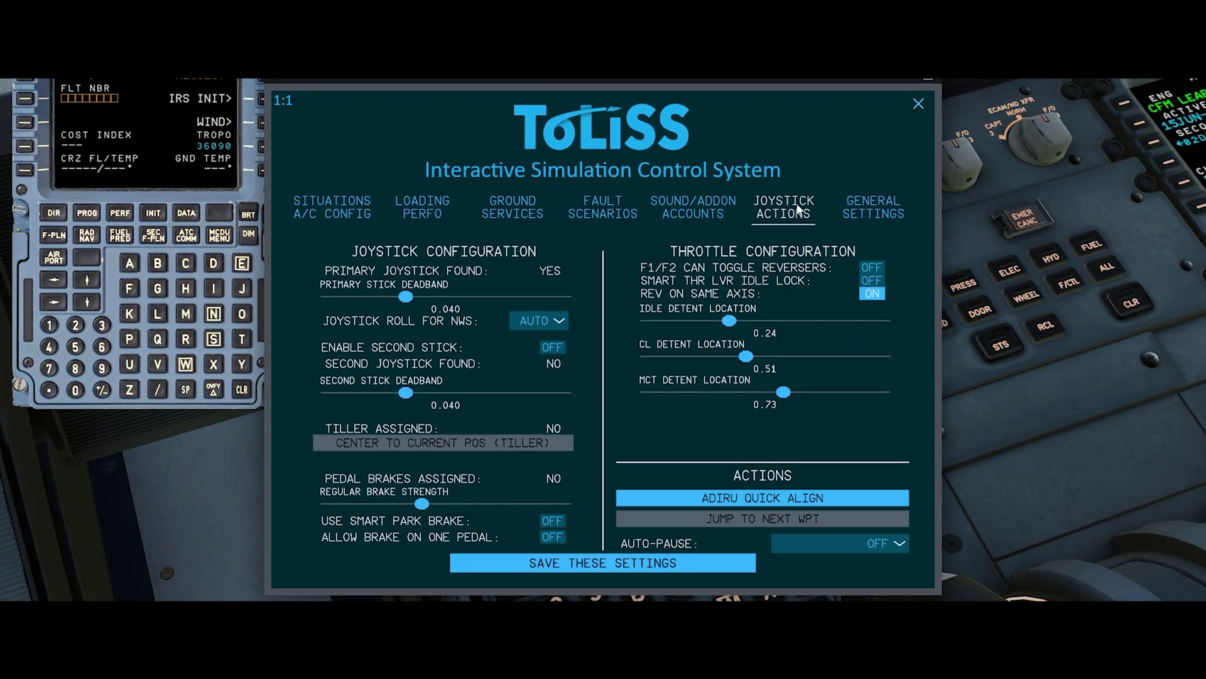
left_click(873, 204)
left_click(683, 214)
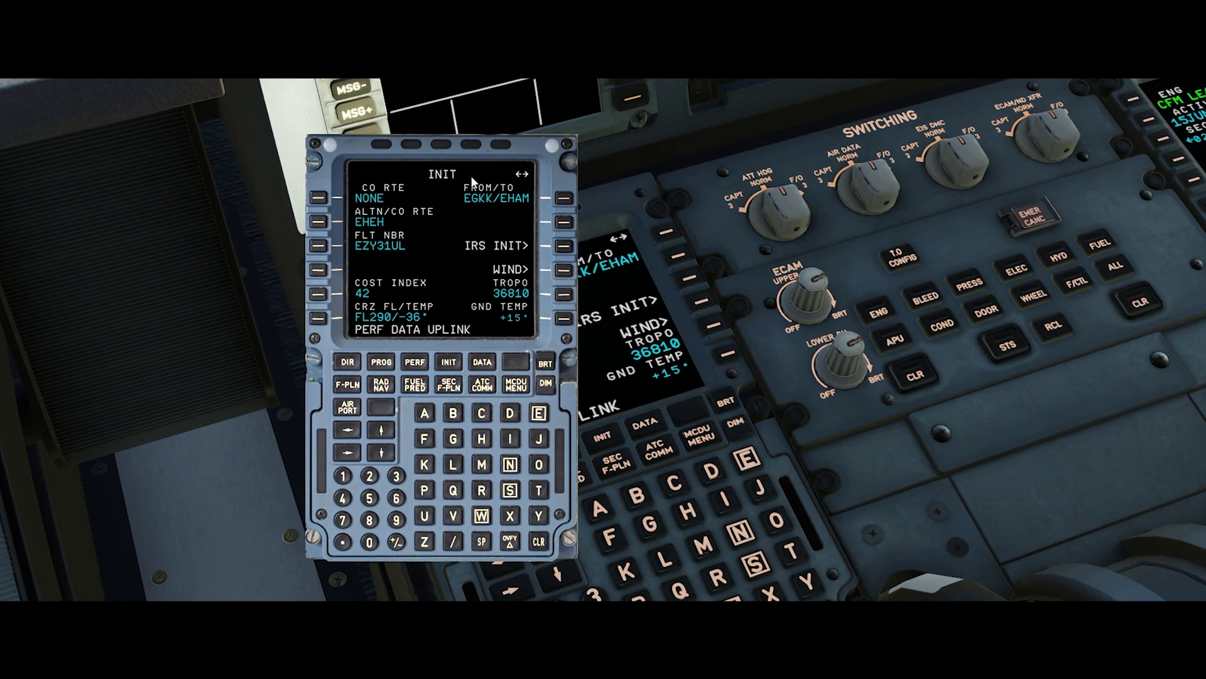
Scroll down through the legs of the uplinked EGKK–EHAM flight plan.
left_click(363, 404)
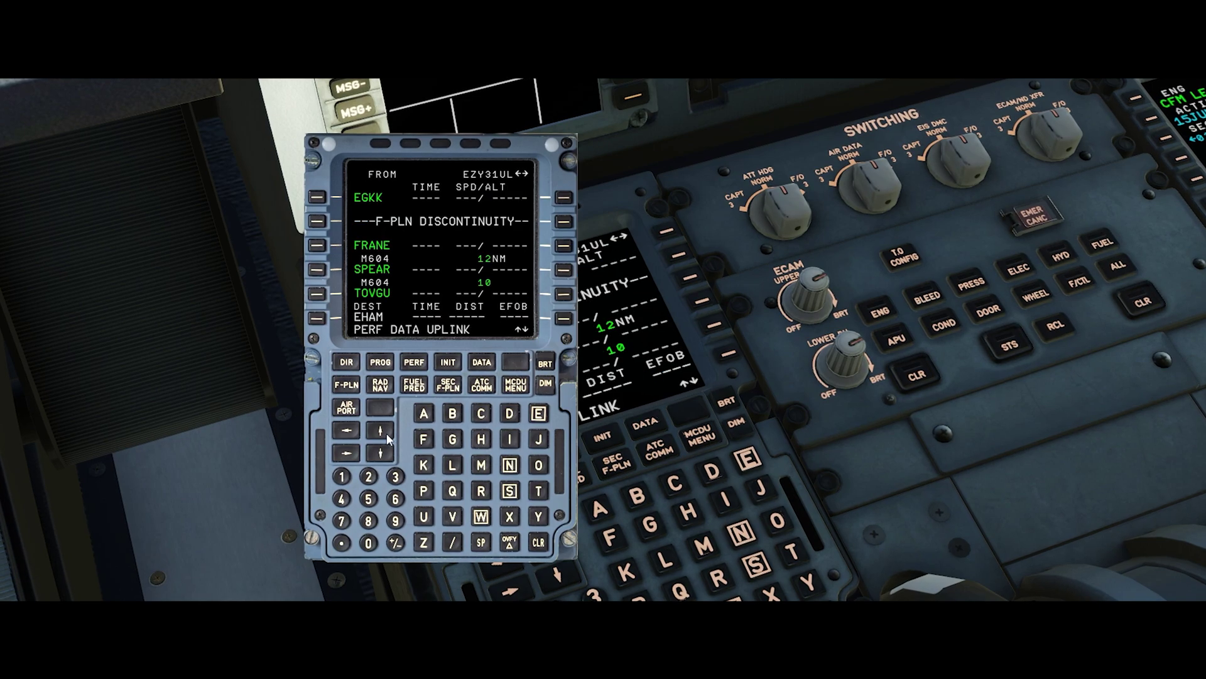
left_click(386, 432)
left_click(386, 433)
left_click(386, 432)
left_click(386, 432)
left_click(386, 432)
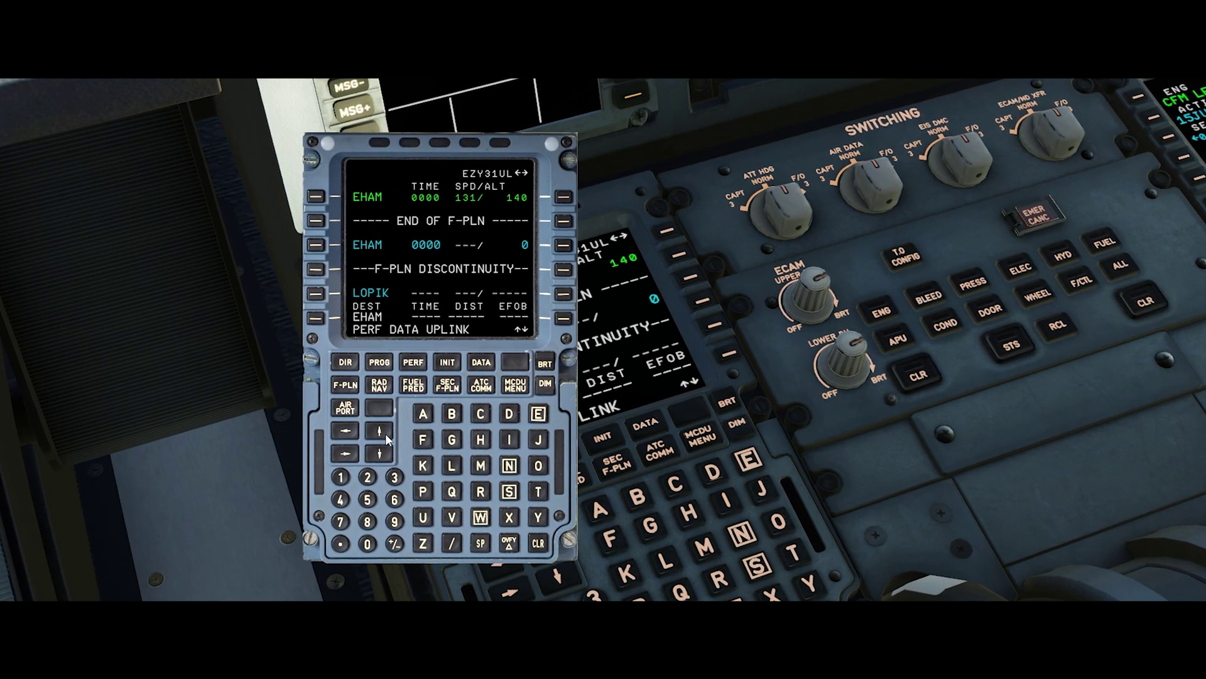
left_click(386, 433)
left_click(386, 434)
left_click(386, 433)
left_click(384, 433)
left_click(384, 434)
left_click(384, 434)
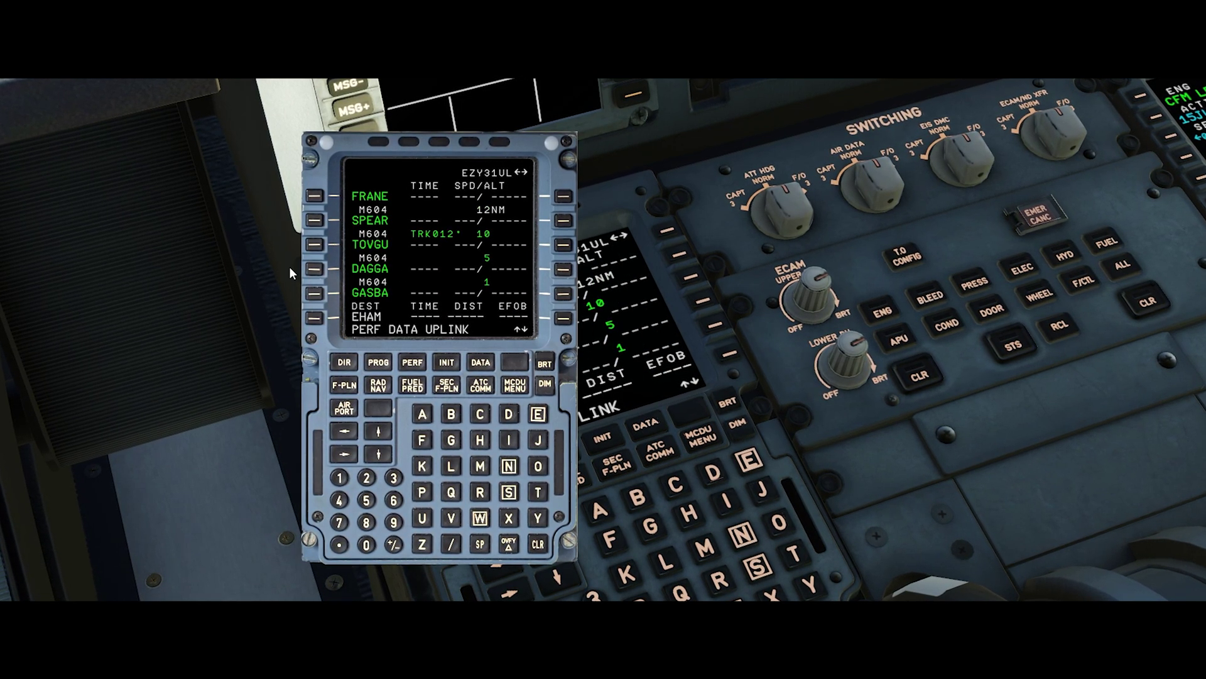
Return to the plan's top and list EGKK departure runways 08L, 08R, 26L, 26R.
left_click(345, 387)
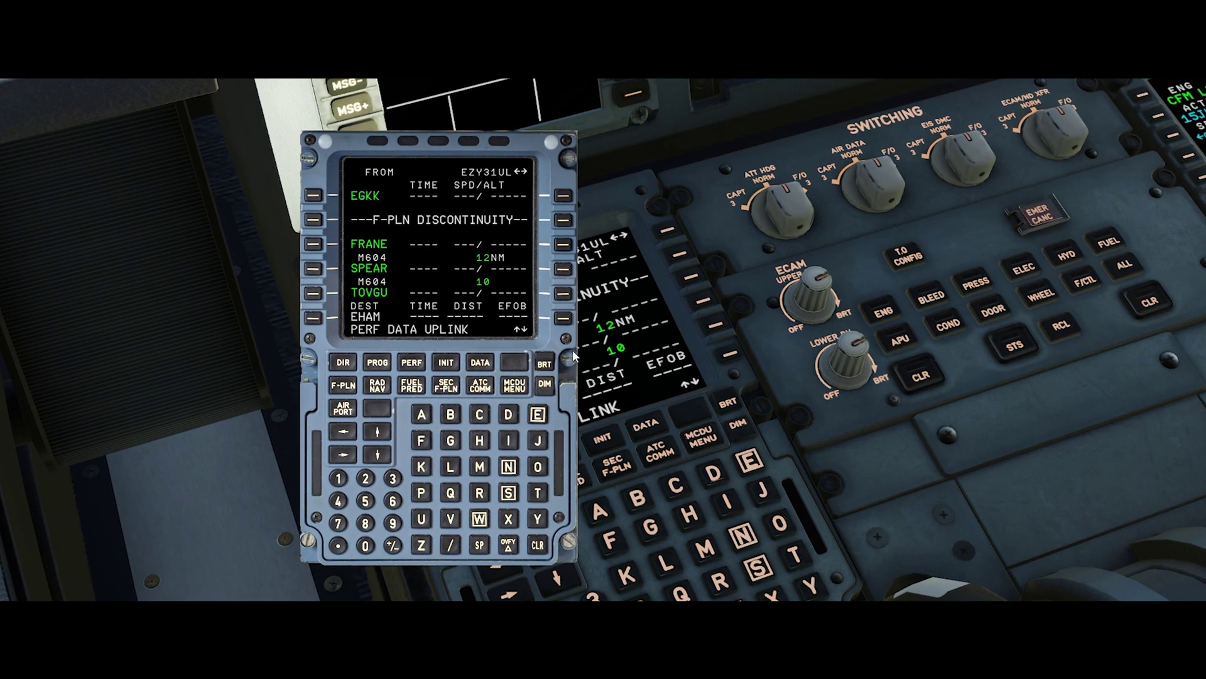
left_click(315, 198)
left_click(315, 195)
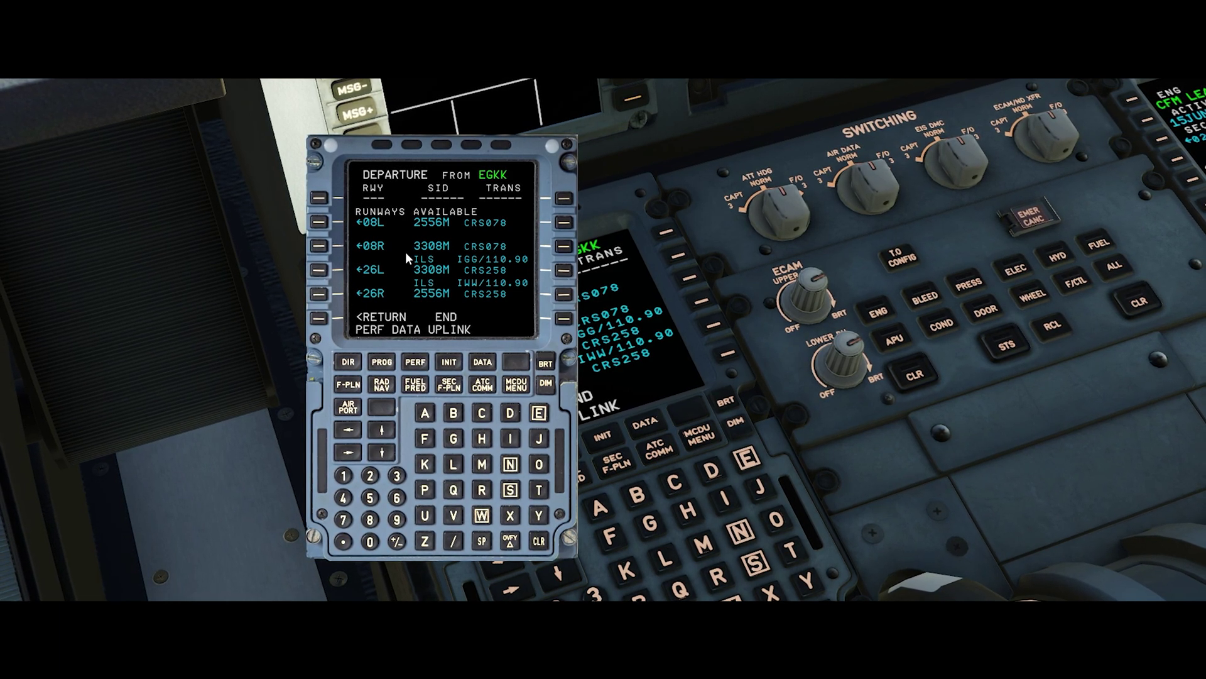
Insert the EGKK departure from runway 26L via the FRAN1M SID.
left_click(320, 271)
left_click(384, 429)
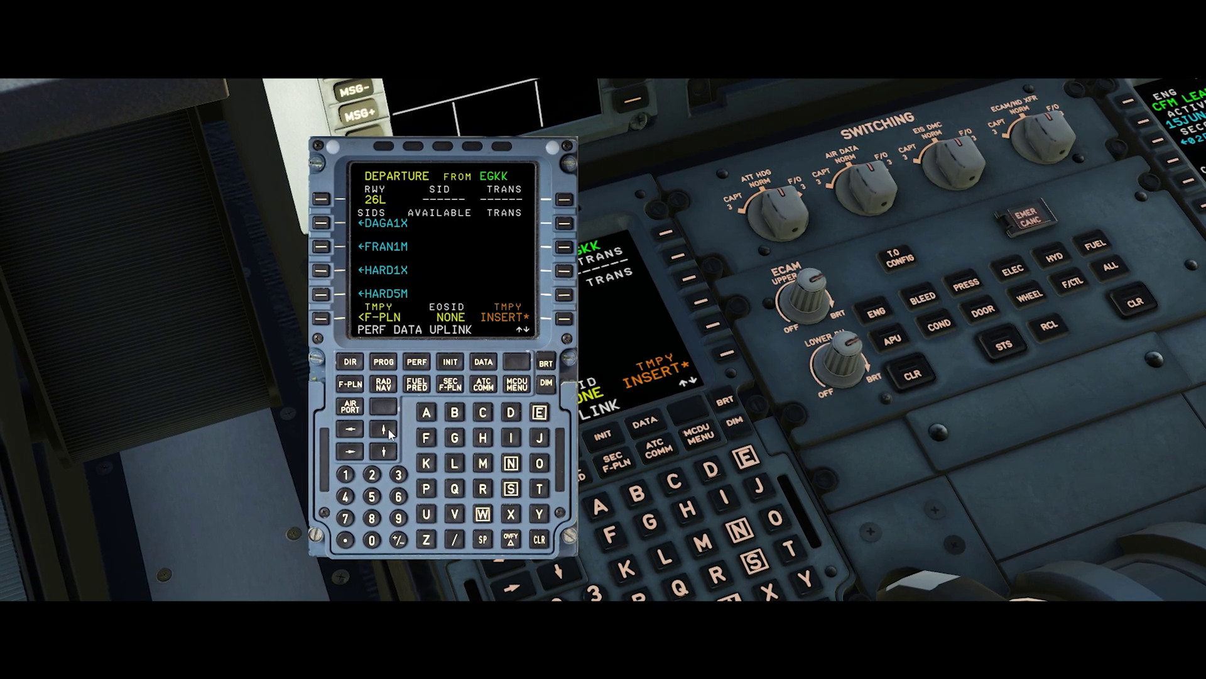
left_click(561, 320)
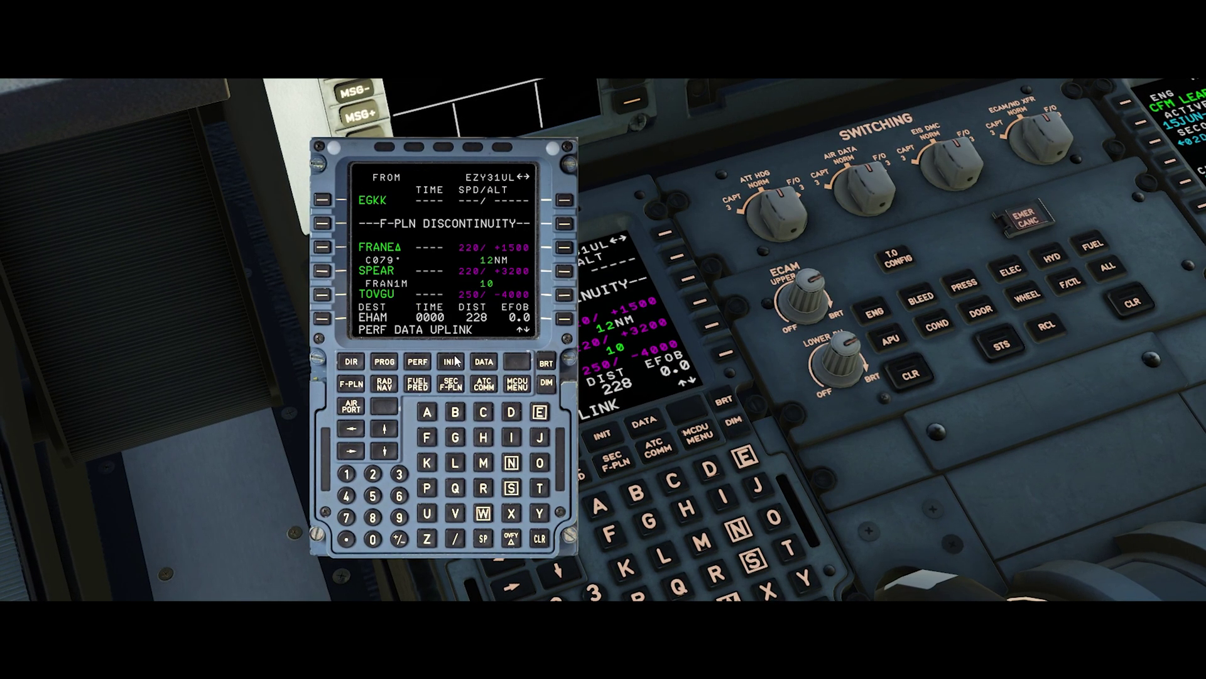
Set the EHAM arrival to the ILS27 approach via the REDF1A STAR.
left_click(330, 317)
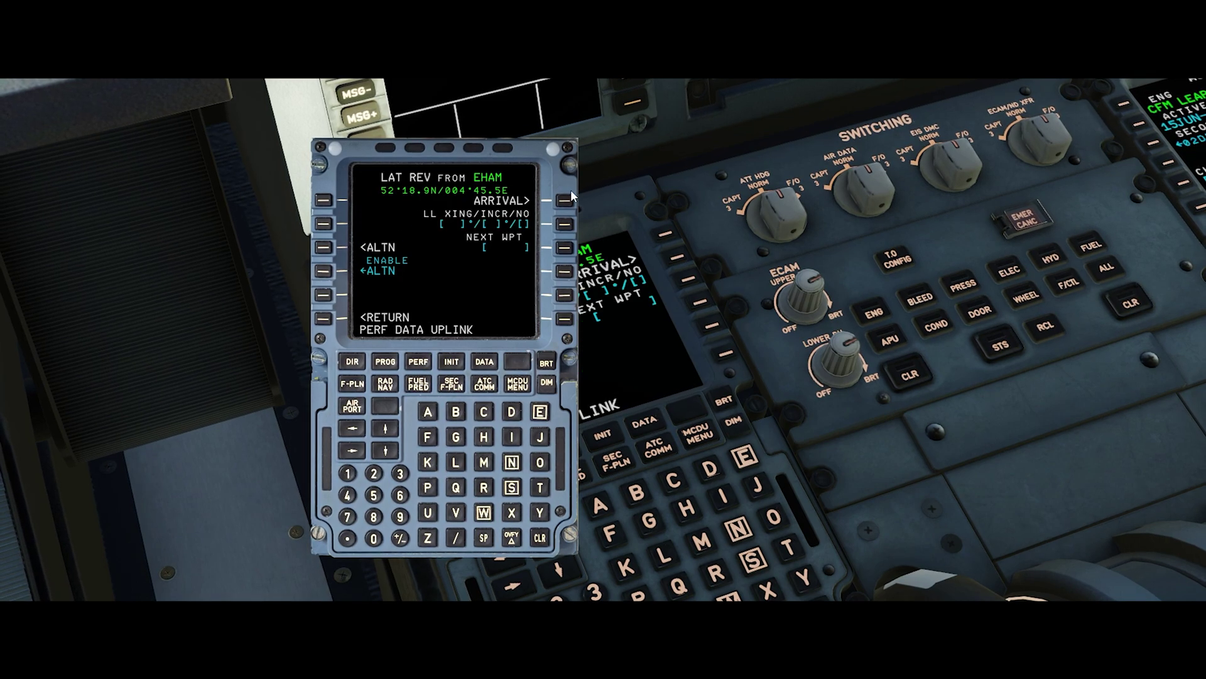
left_click(564, 202)
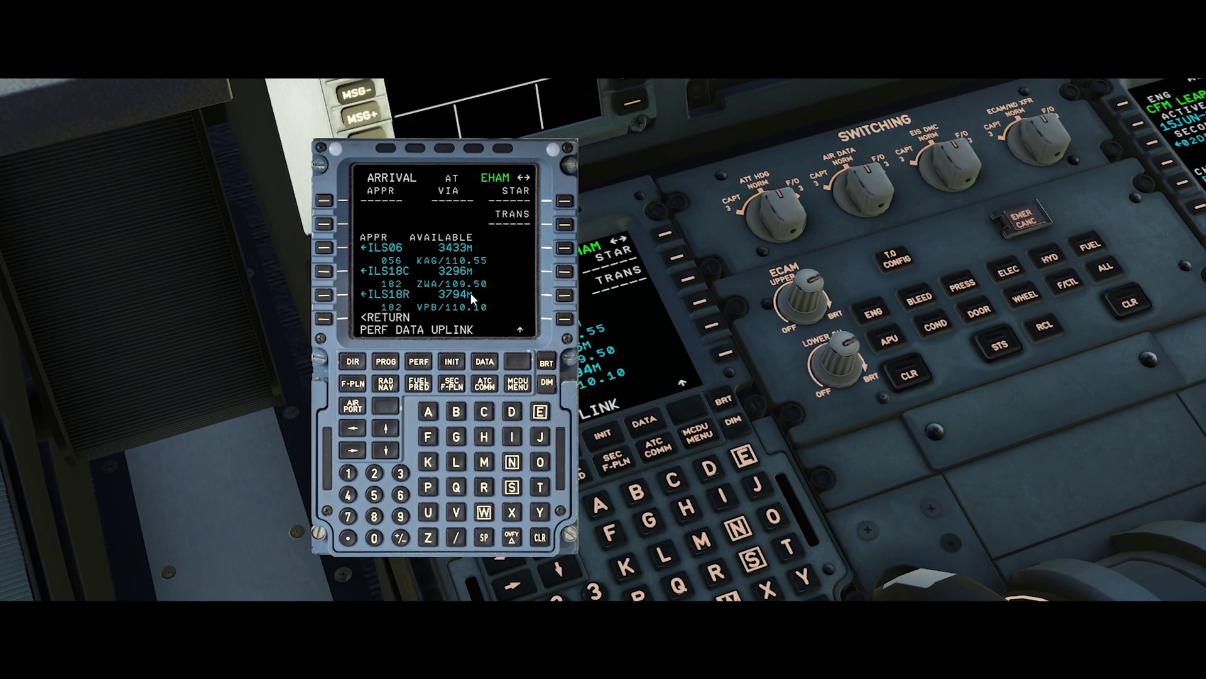
left_click(388, 428)
left_click(325, 274)
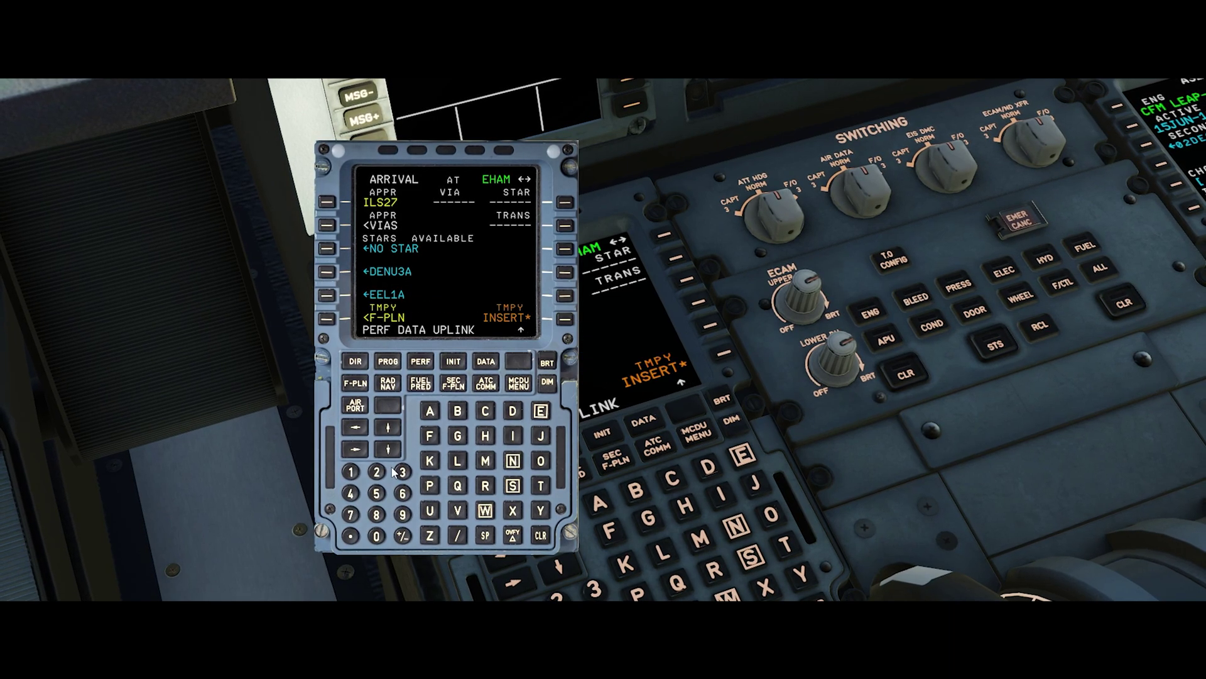
left_click(392, 437)
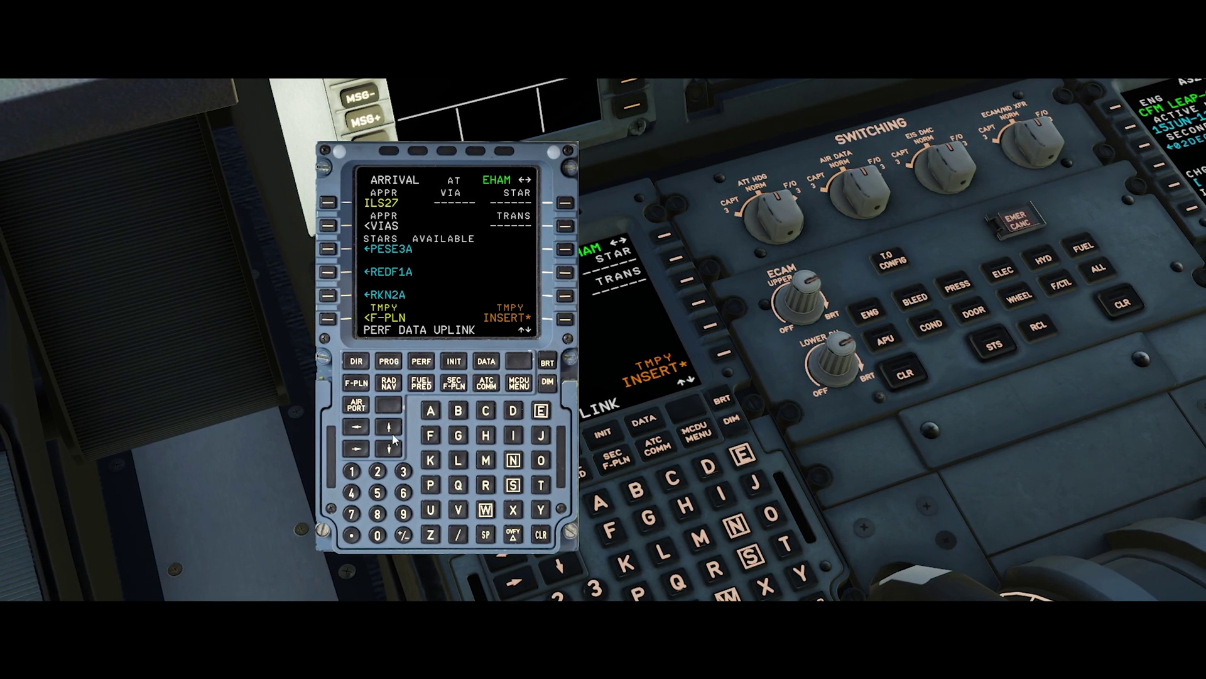
left_click(328, 272)
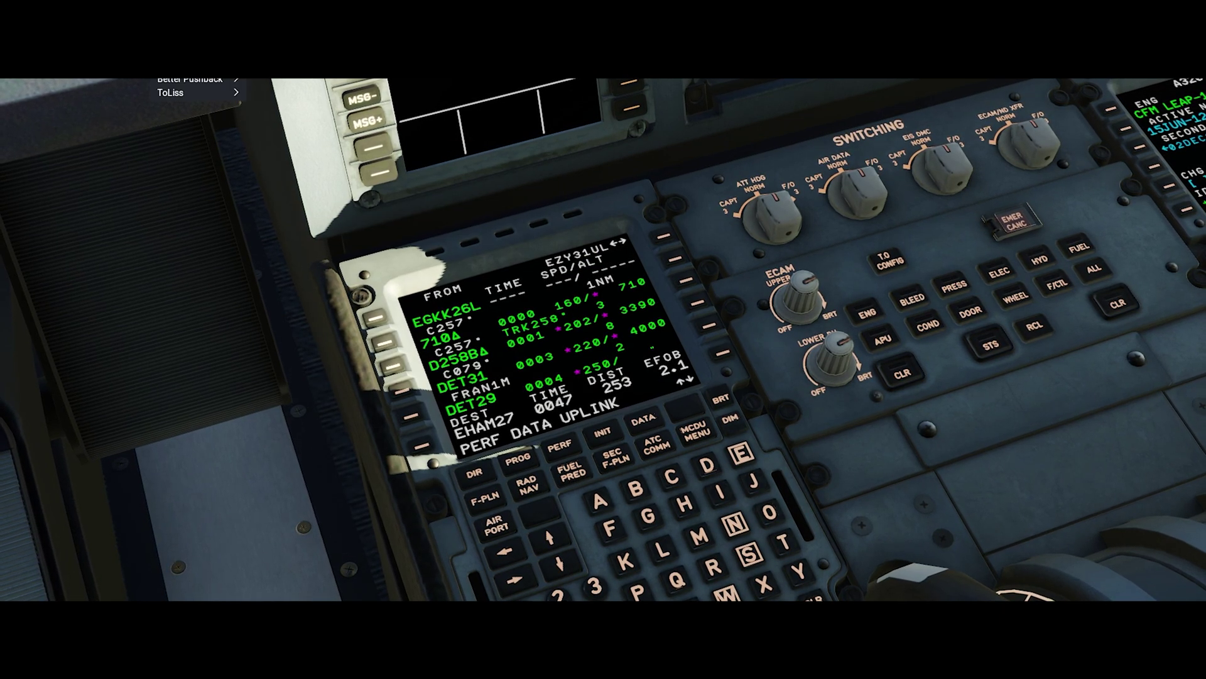
Reopen the ToLiss ISCS window and look at its ground services and fault scenarios pages.
mouse_move(170, 92)
left_click(270, 89)
left_click(552, 213)
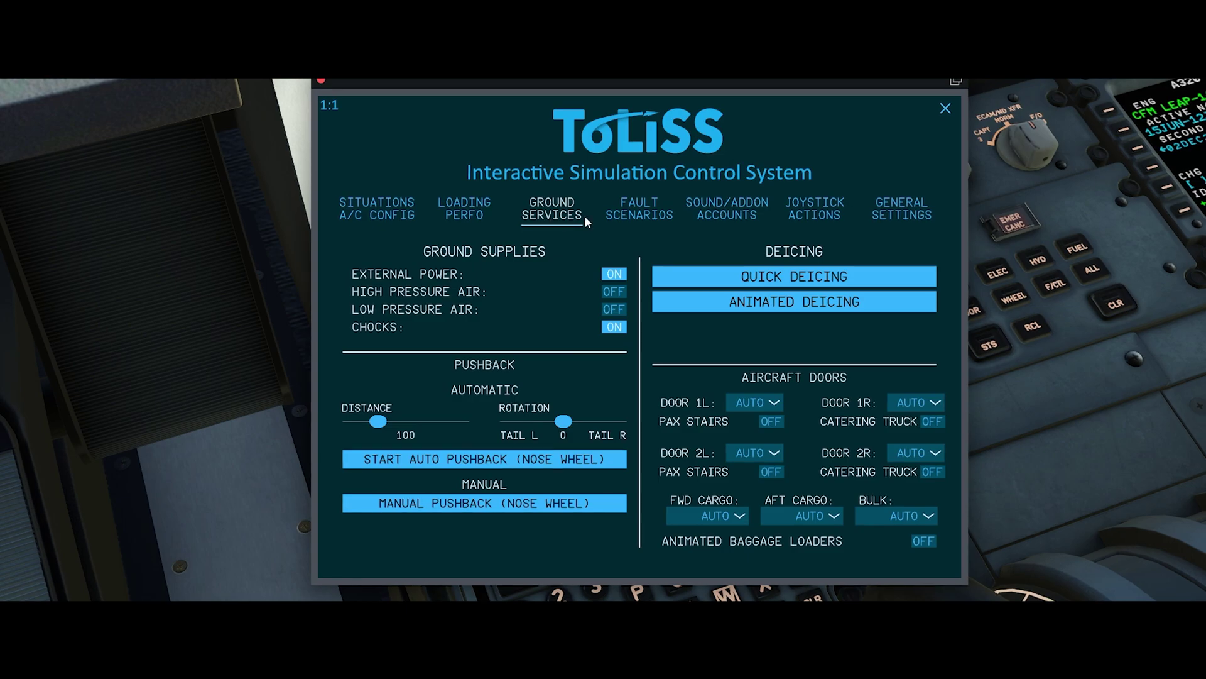
left_click(633, 211)
Check the SimBrief options, then show Loading/Perfo with 131 passengers and 4080 kg block fuel.
left_click(475, 215)
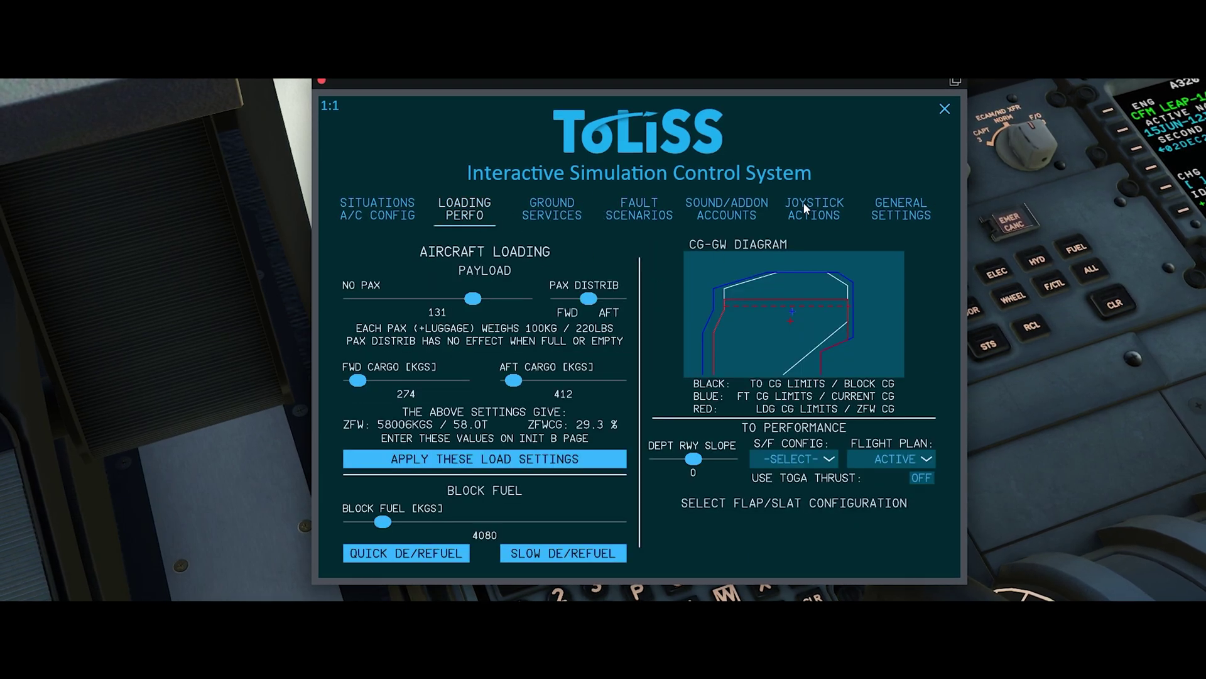
left_click(727, 210)
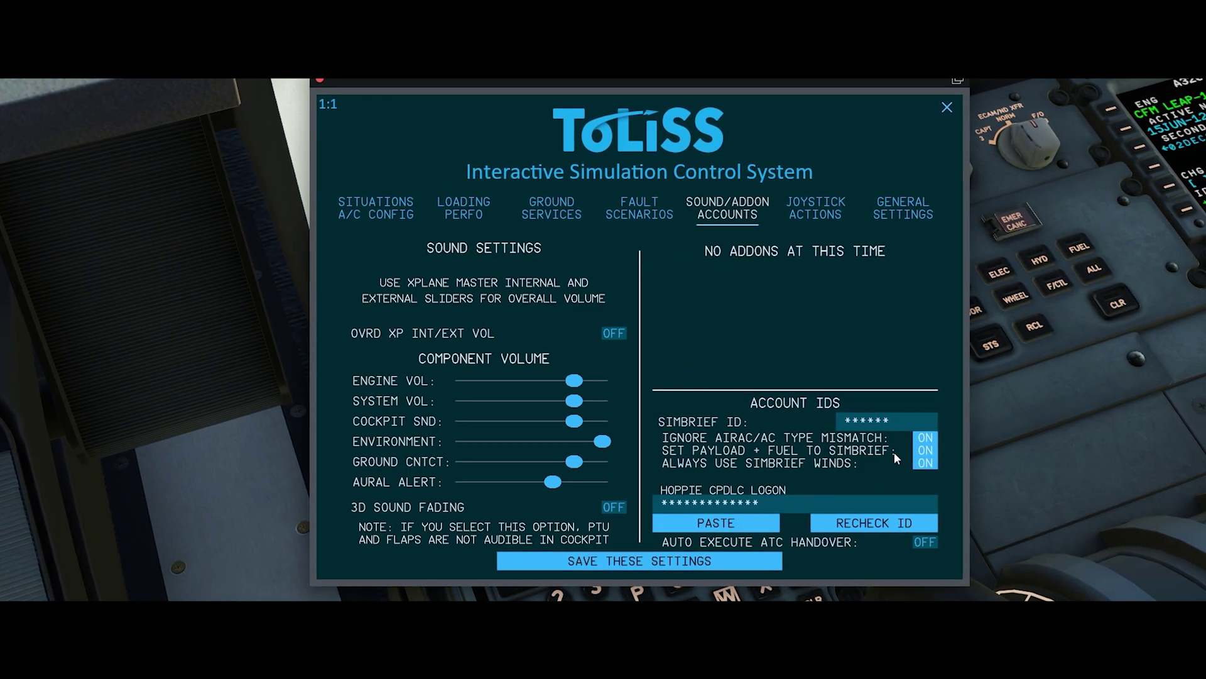
left_click(475, 209)
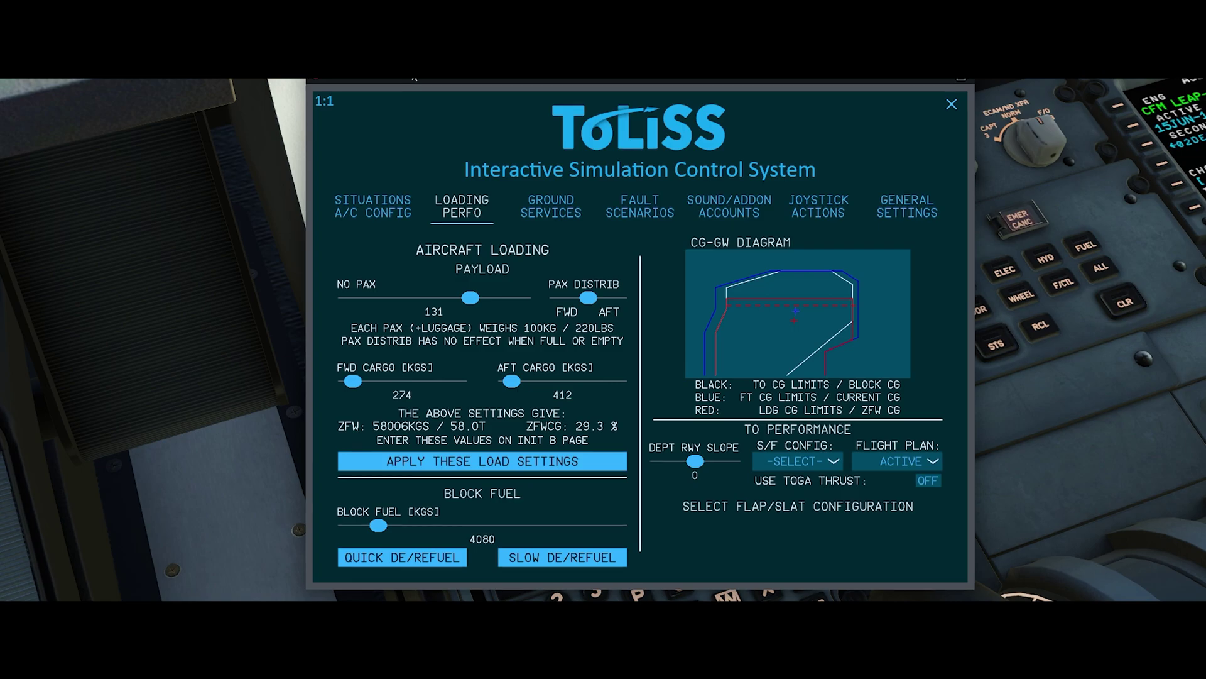
left_click_drag(414, 78, 375, 102)
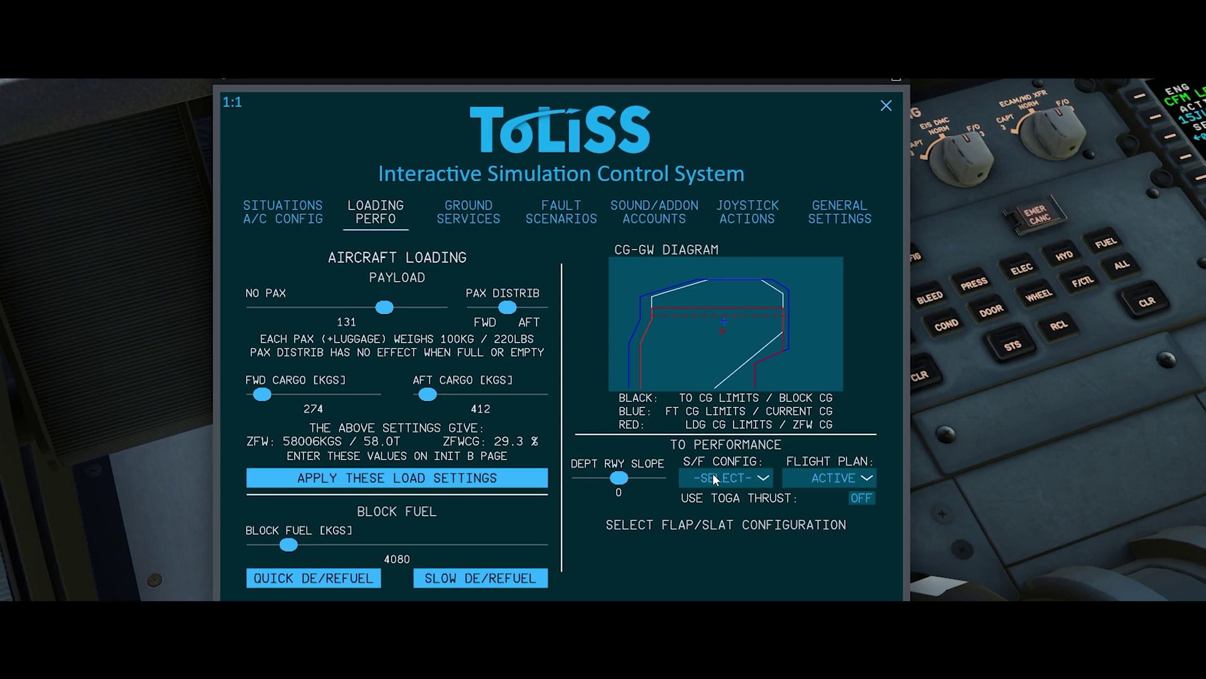
Close the ISCS, review the INIT fuel prediction in the popup MCDU, then show PERF.
left_click(220, 80)
left_click(418, 363)
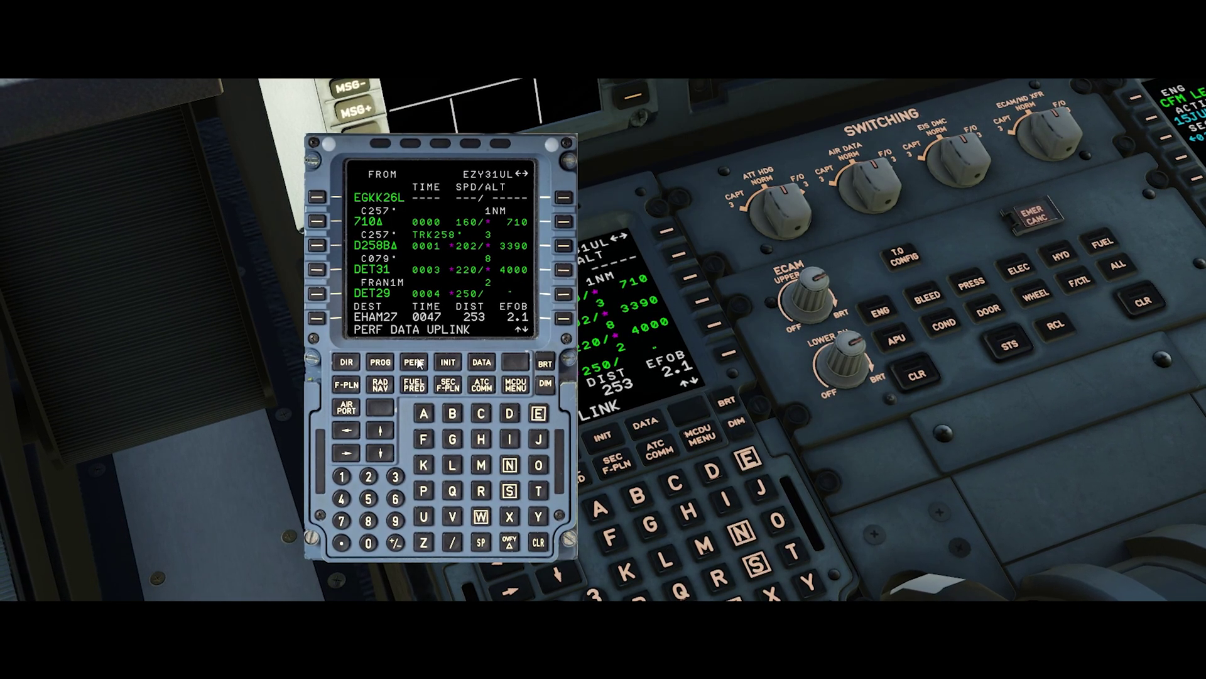
left_click(448, 362)
left_click(347, 452)
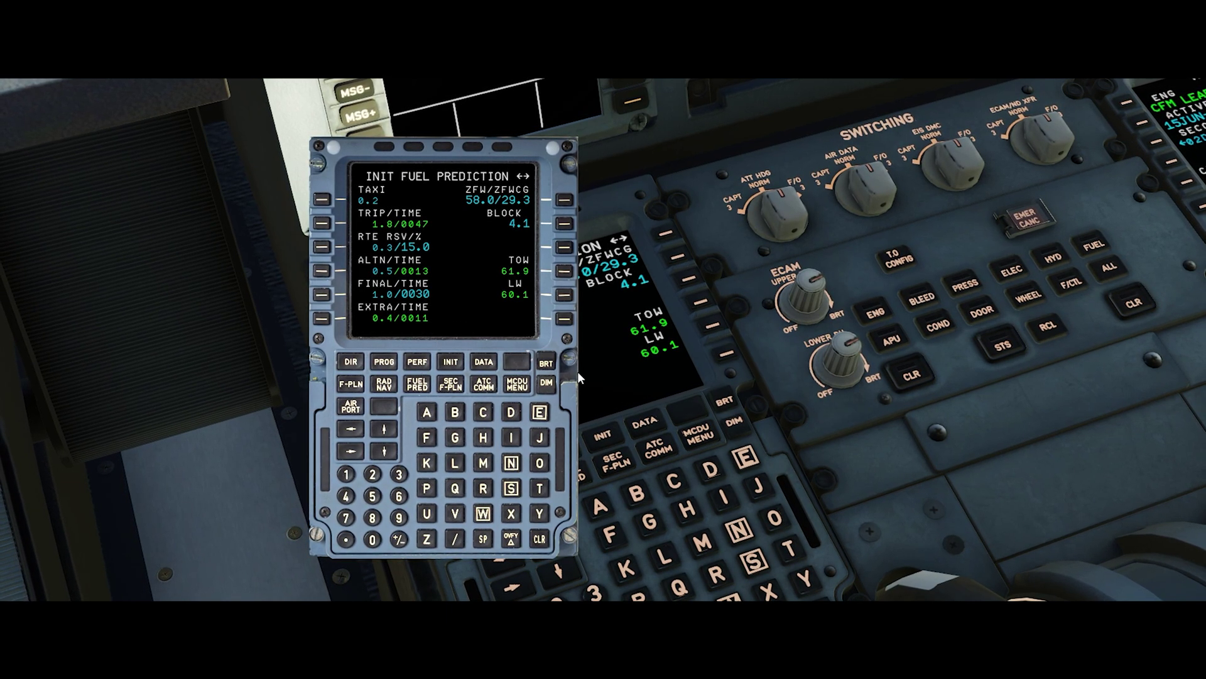
left_click(416, 362)
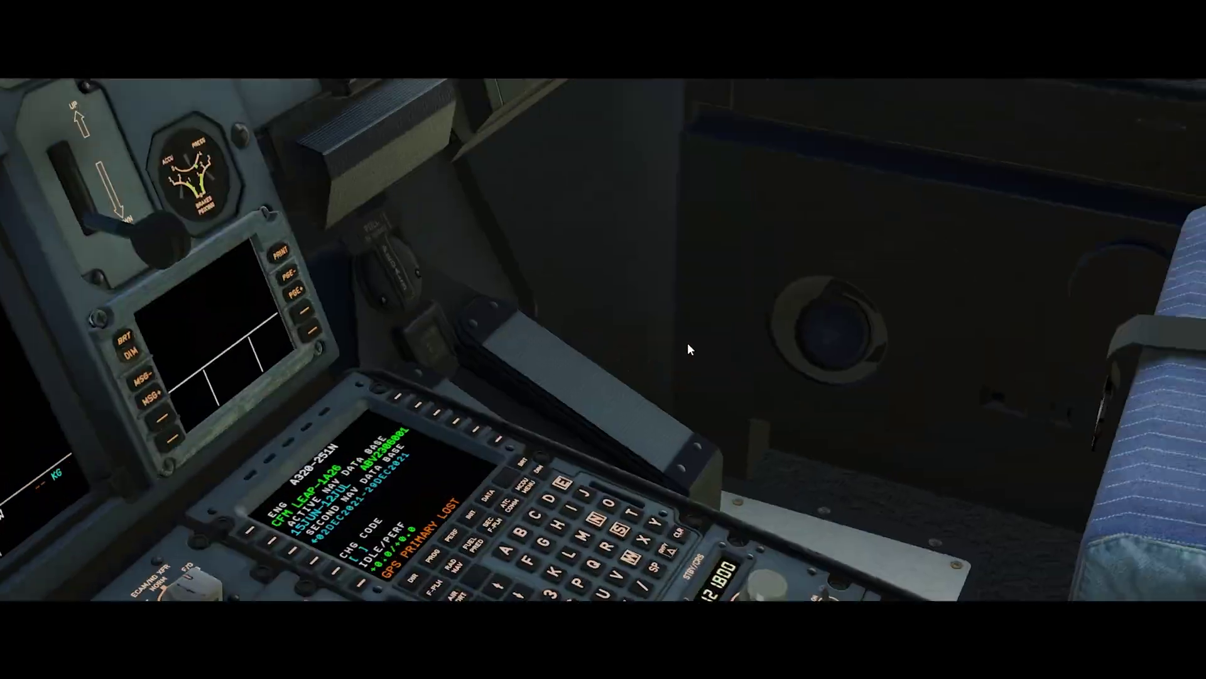